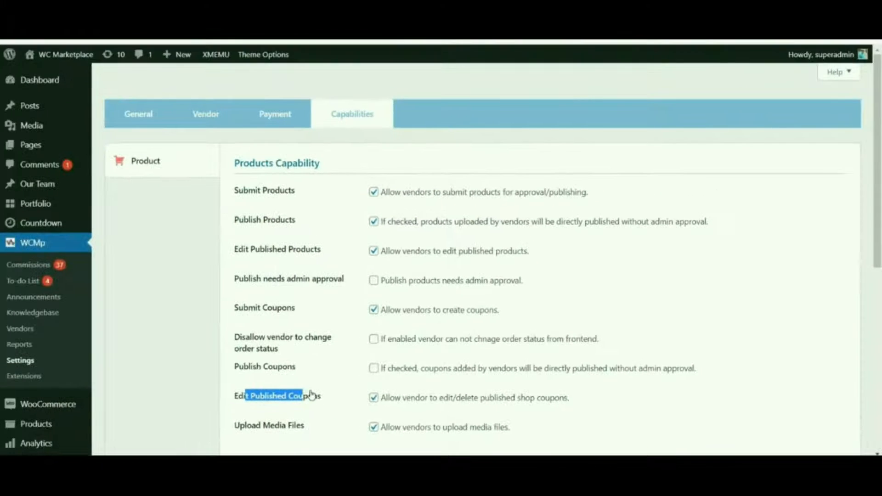
- Try switching on the vendor permission to publish coupons without admin approval, and switch it off again
drag(98, 261, 163, 264)
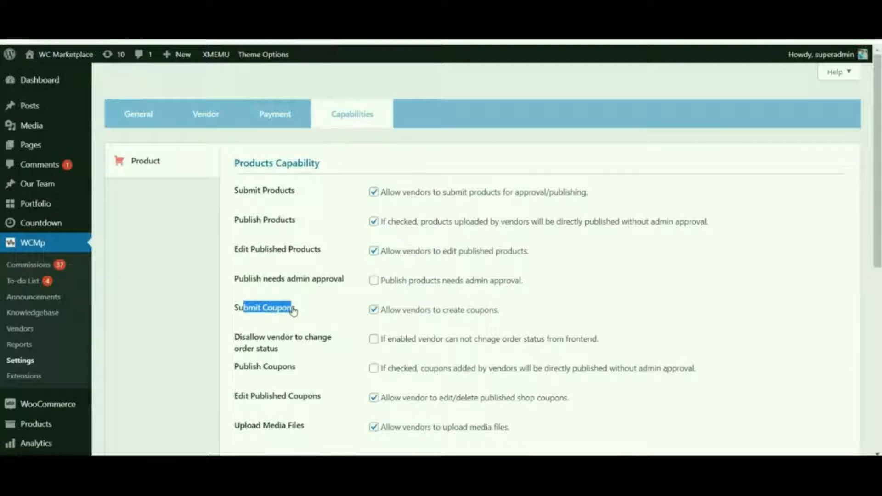
drag(247, 367, 295, 368)
click(374, 368)
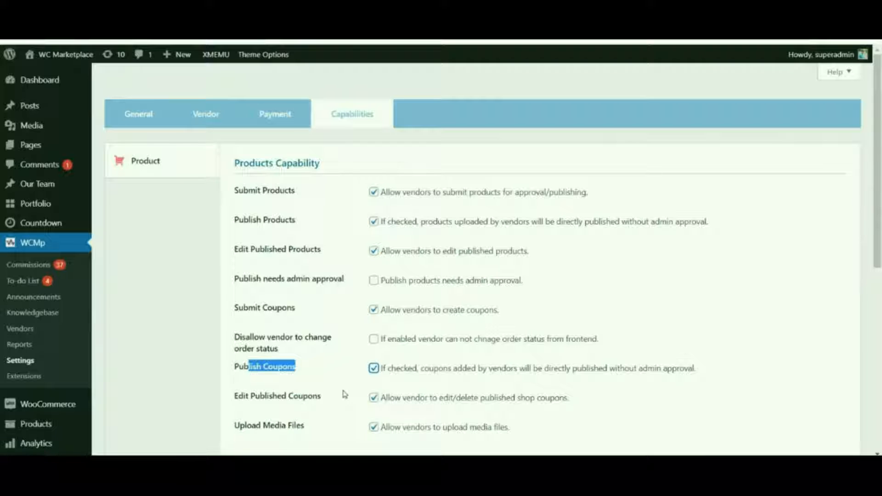
click(375, 370)
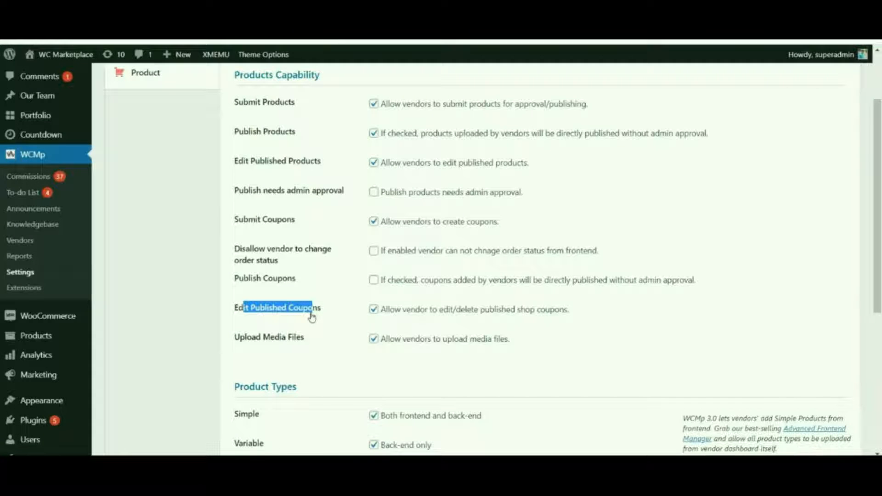
drag(880, 234, 881, 254)
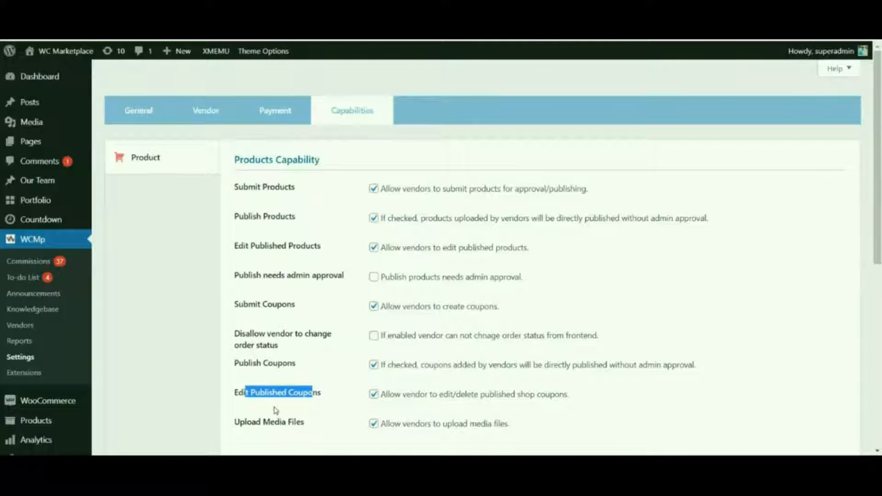
- Switch the Edit Published Coupons permission for vendors off and back on
click(380, 395)
click(373, 394)
scroll(381, 395, down, 8)
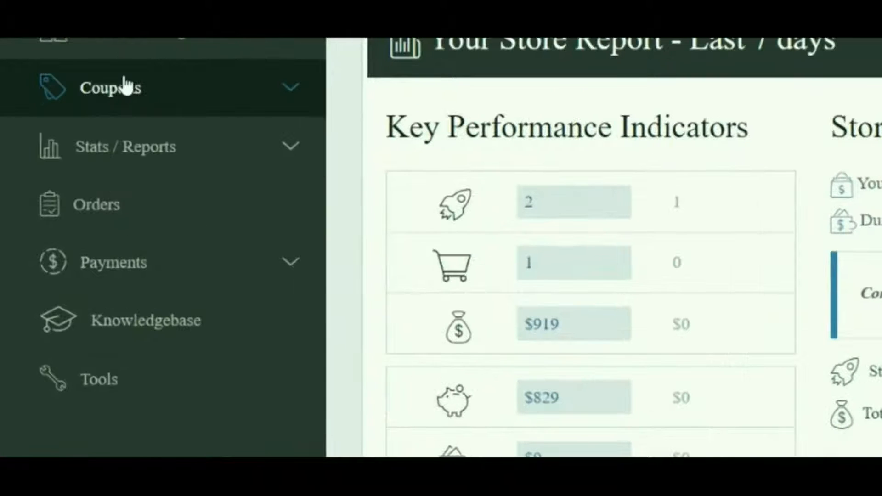
- Open the form for adding a new coupon in the vendor dashboard
click(125, 87)
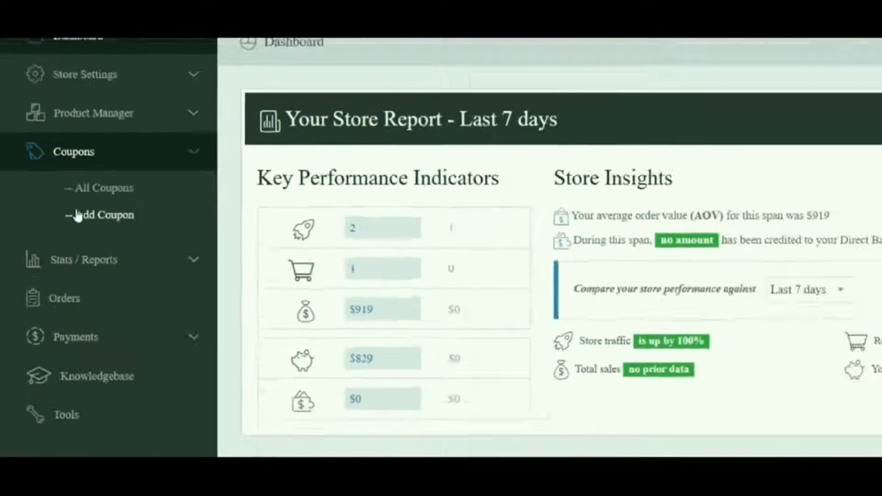
click(117, 184)
drag(205, 99, 257, 112)
click(322, 110)
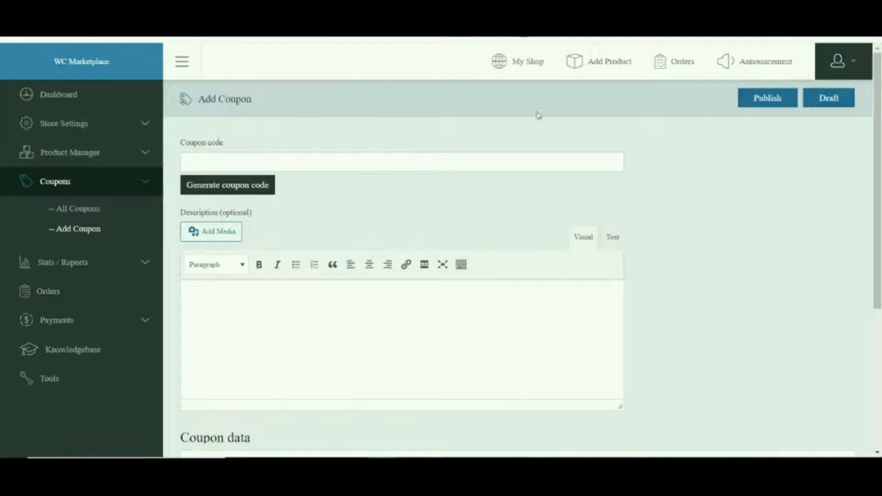
- Enter the coupon code TEST_C and the description TEST COUPON for the new coupon
scroll(881, 179, down, 2)
drag(881, 180, 881, 108)
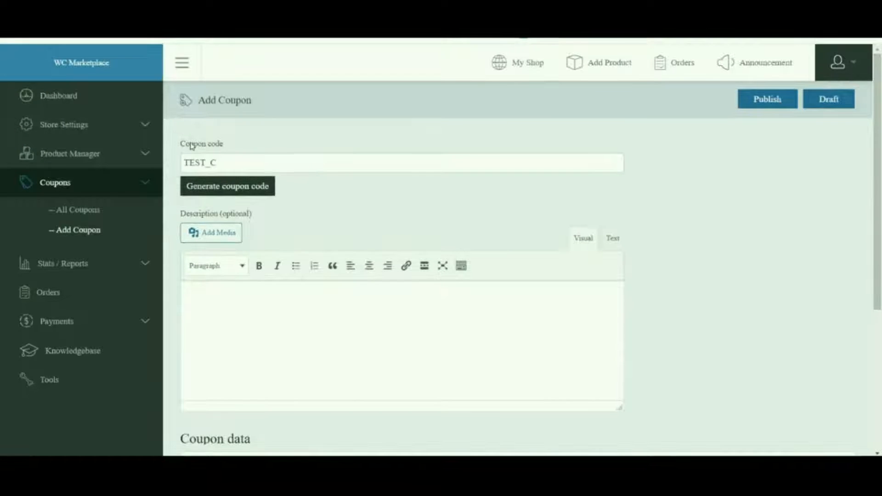
drag(190, 144, 231, 147)
click(246, 130)
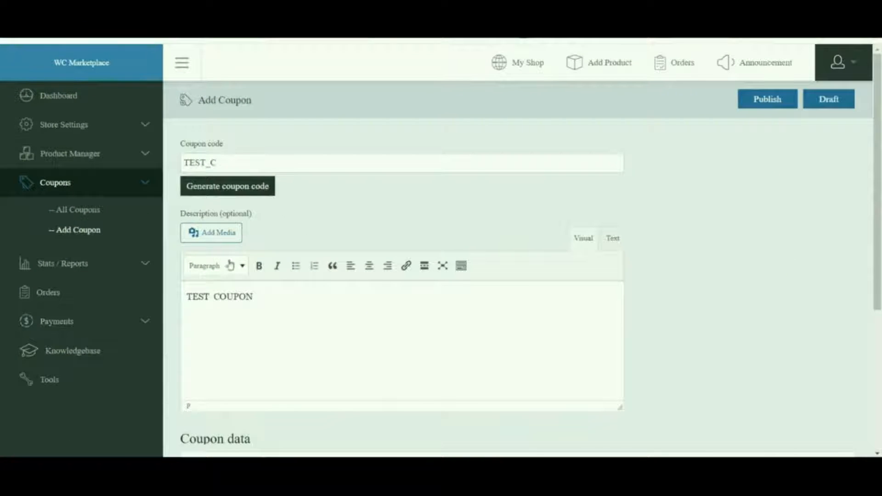
- Set the coupon amount to 100 in the general coupon data, keeping the Fixed product discount type
scroll(880, 189, down, 1)
scroll(880, 188, down, 4)
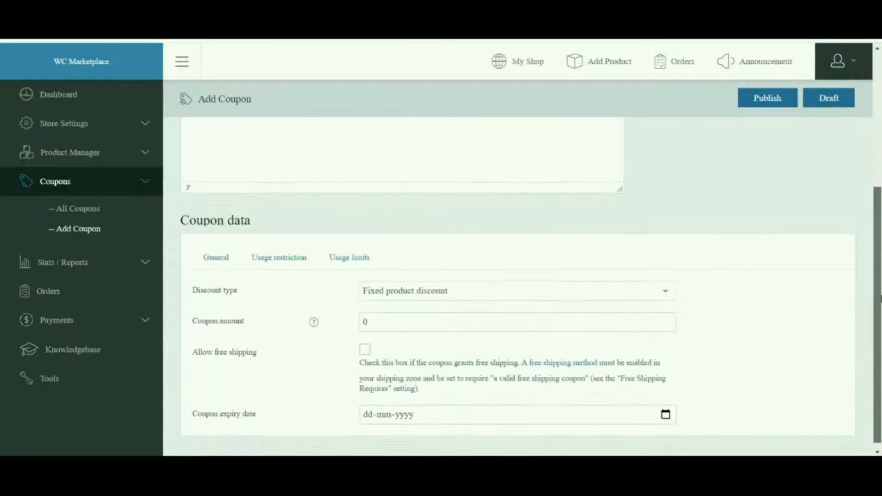
drag(187, 210, 226, 210)
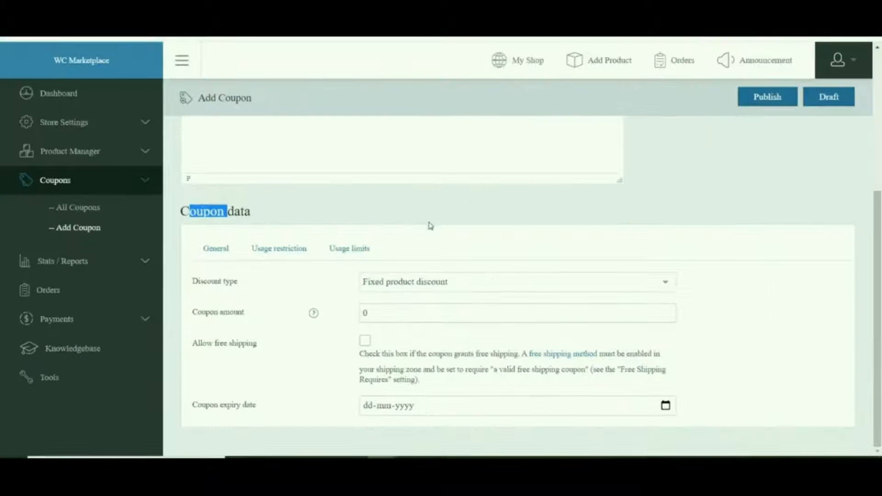
click(215, 251)
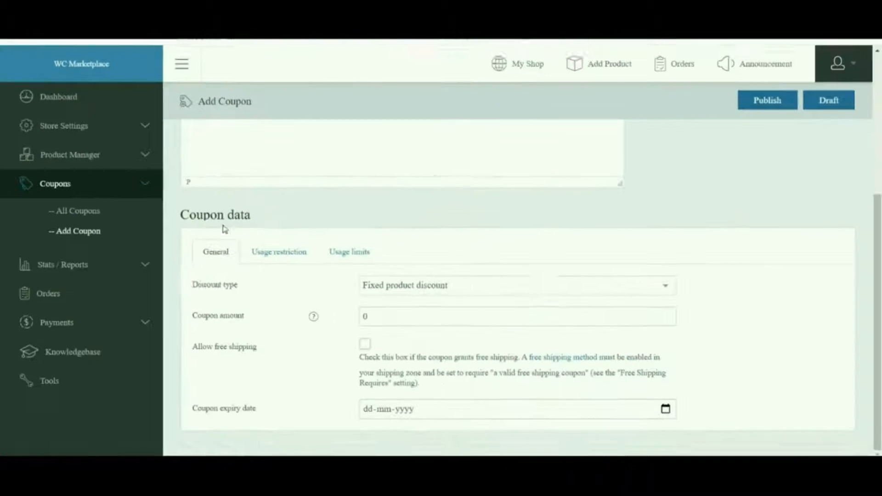
drag(230, 235, 881, 250)
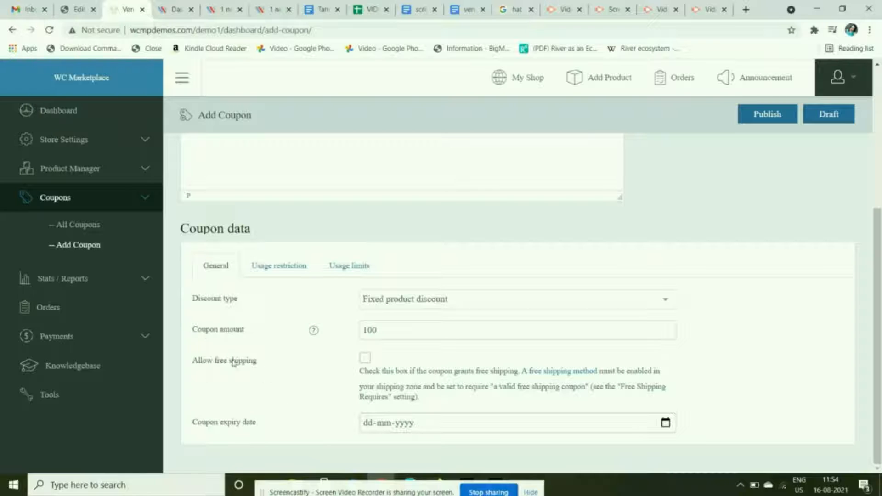
- Set the coupon expiry date to 16-09-2021, leaving free shipping disallowed
click(365, 358)
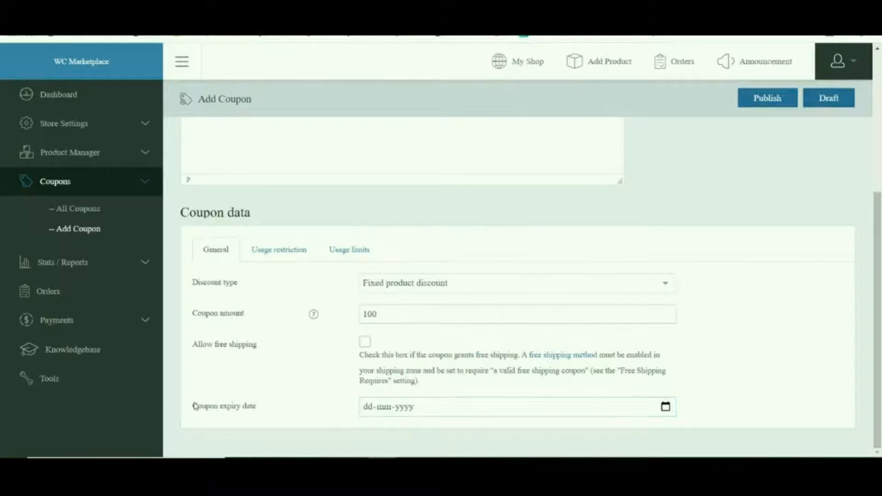
drag(197, 405, 240, 398)
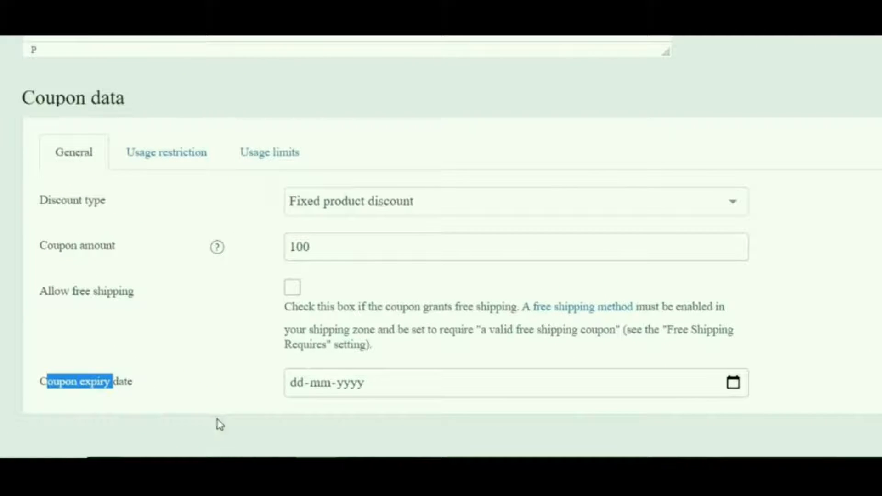
click(667, 409)
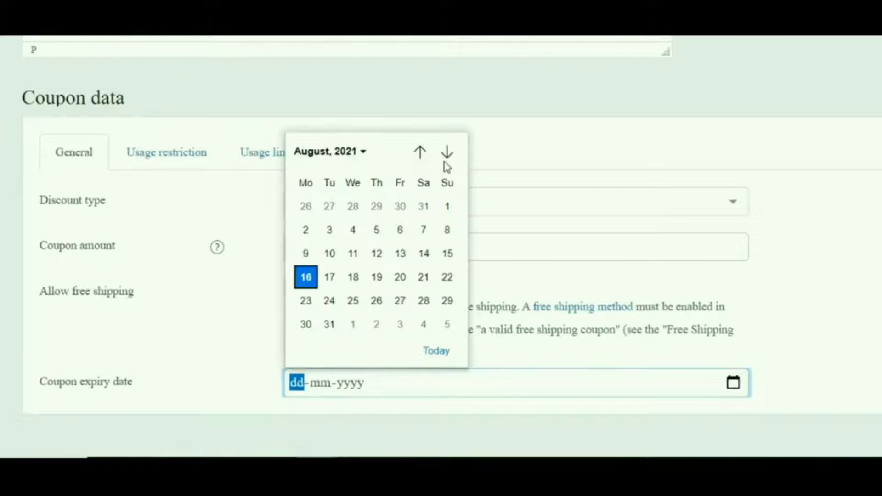
click(448, 152)
click(516, 349)
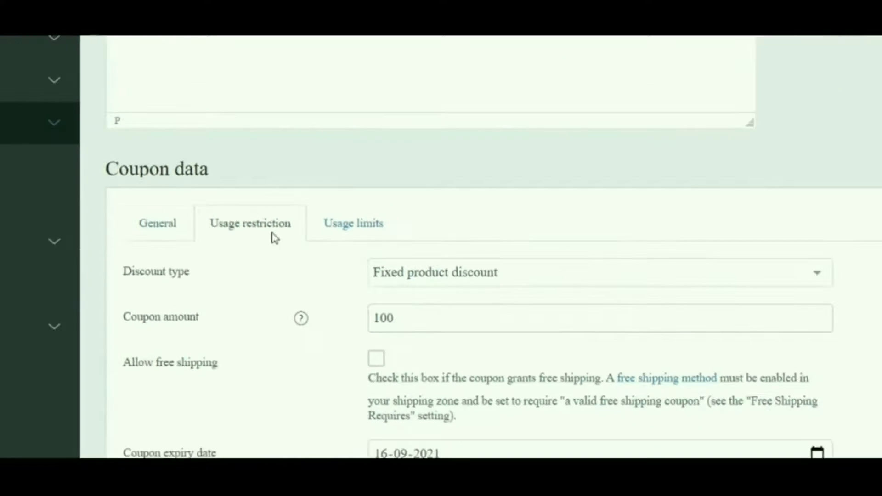
- Review the coupon's usage restrictions for minimum spend, maximum spend, individual use and sale items
click(239, 202)
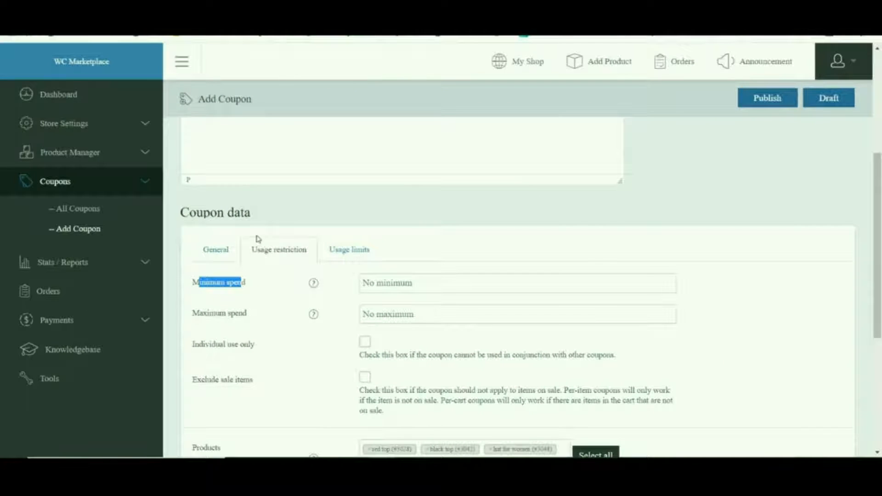
drag(199, 313, 249, 317)
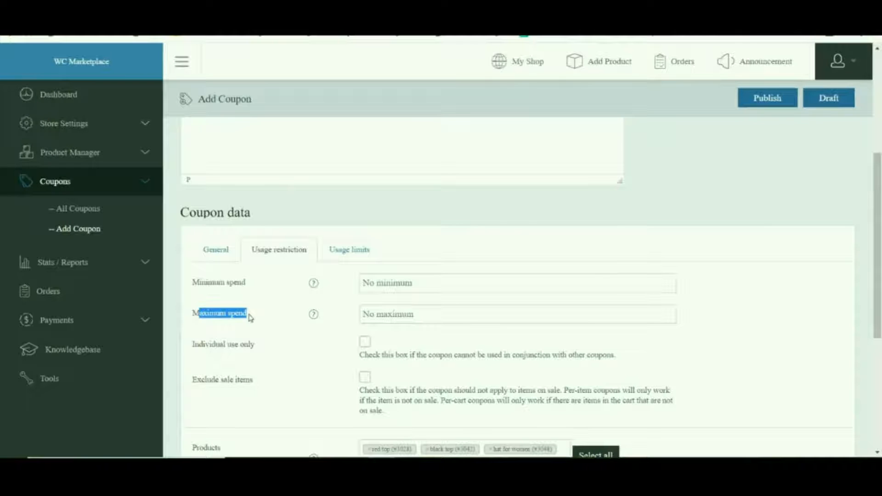
drag(206, 345, 256, 344)
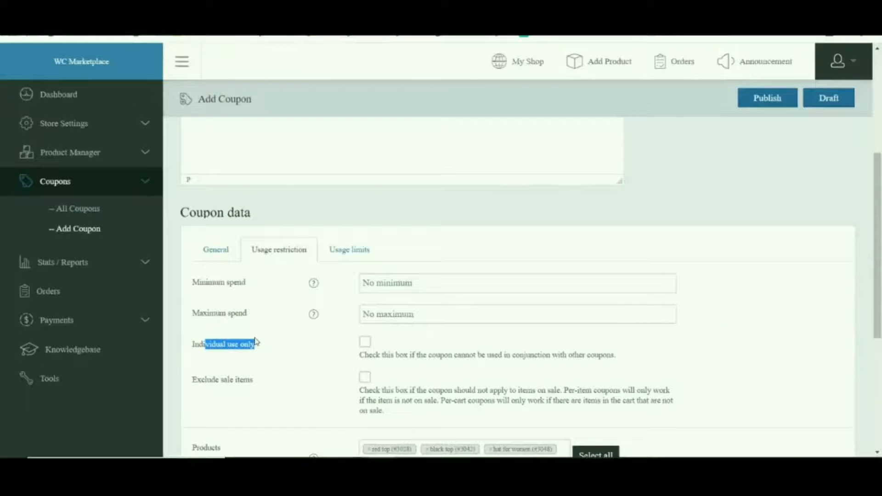
drag(197, 387, 236, 389)
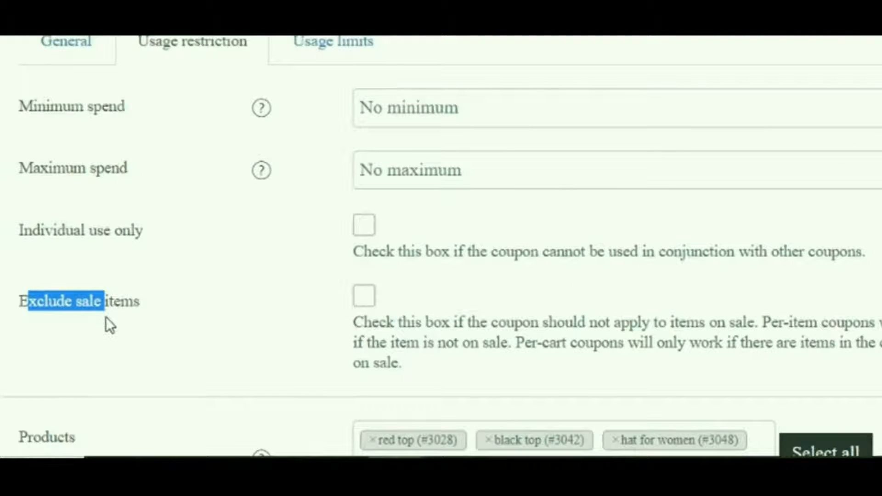
click(364, 295)
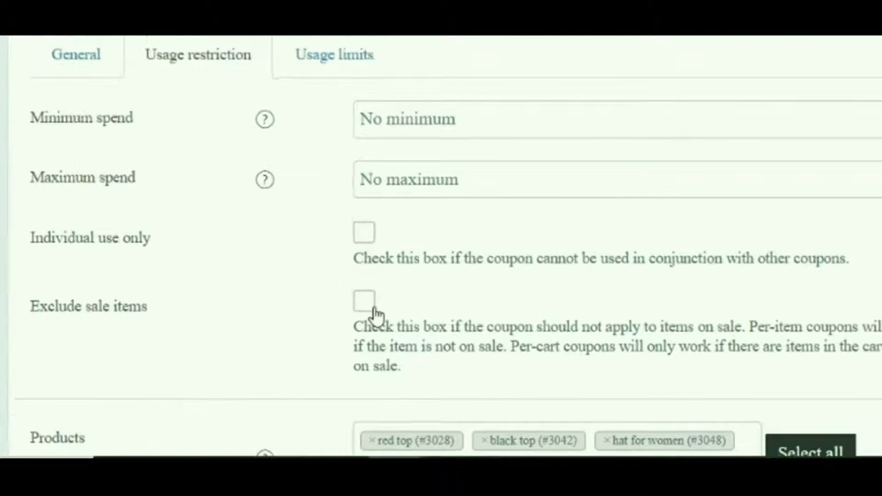
- Examine the coupon's product and category restrictions, their exclusions, and the allowed emails setting
scroll(183, 251, down, 5)
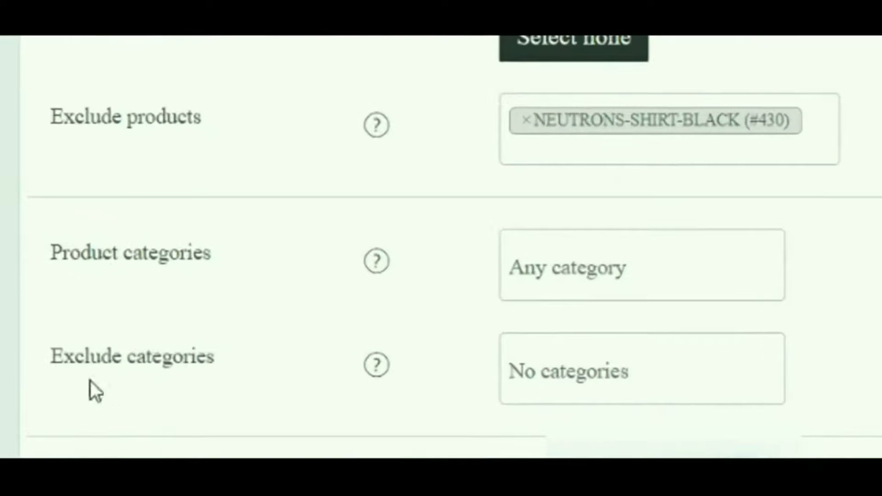
drag(92, 257, 177, 267)
drag(112, 356, 184, 358)
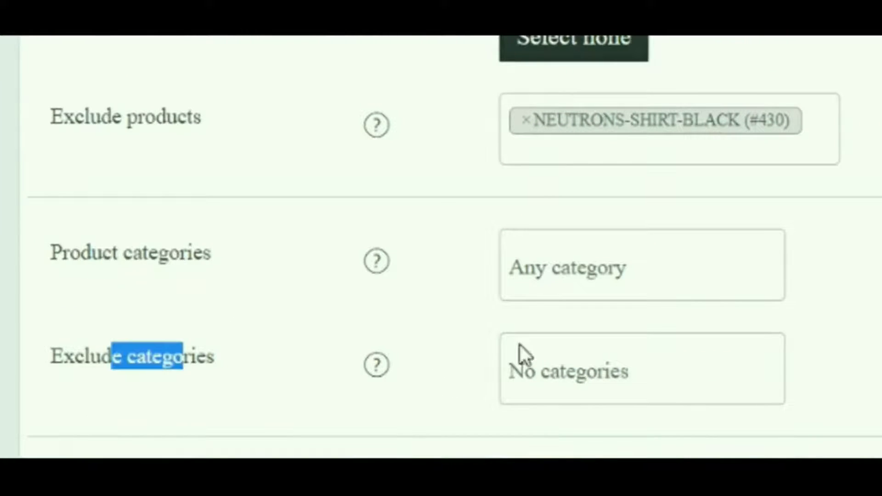
click(856, 370)
drag(200, 407, 256, 404)
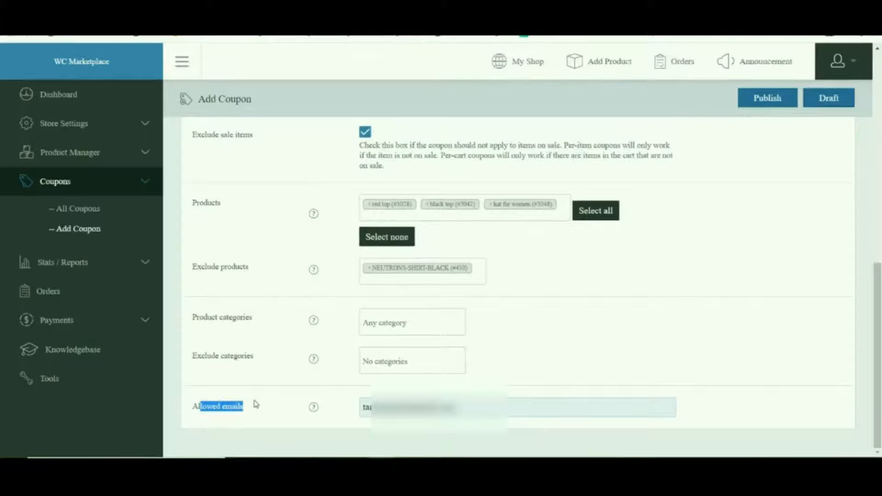
- Review the coupon's usage limits per coupon, per number of items and per user
scroll(256, 405, up, 3)
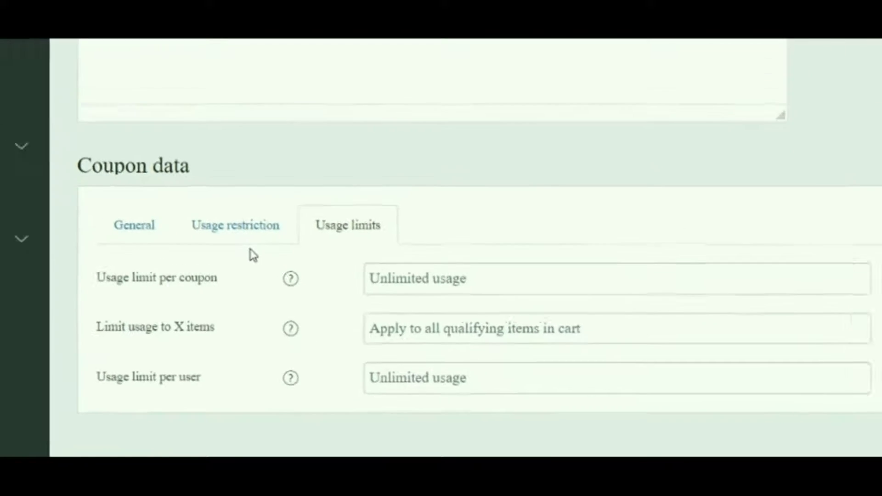
drag(50, 232, 96, 242)
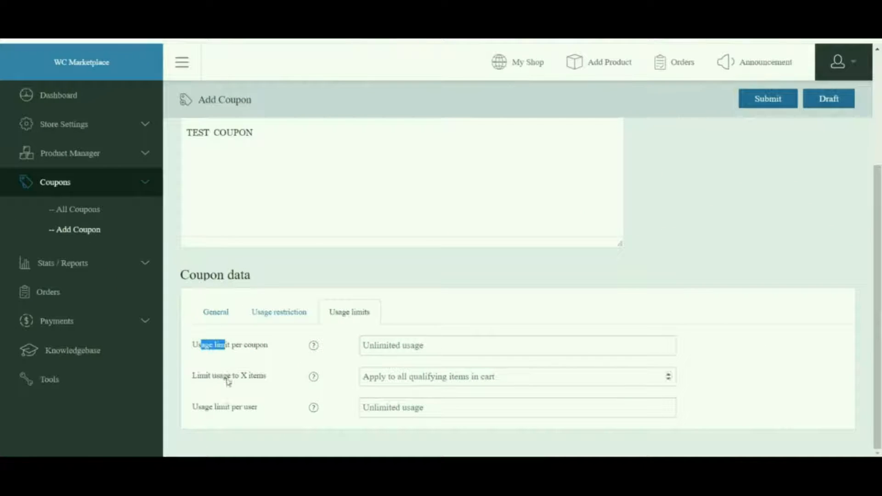
drag(208, 376, 247, 378)
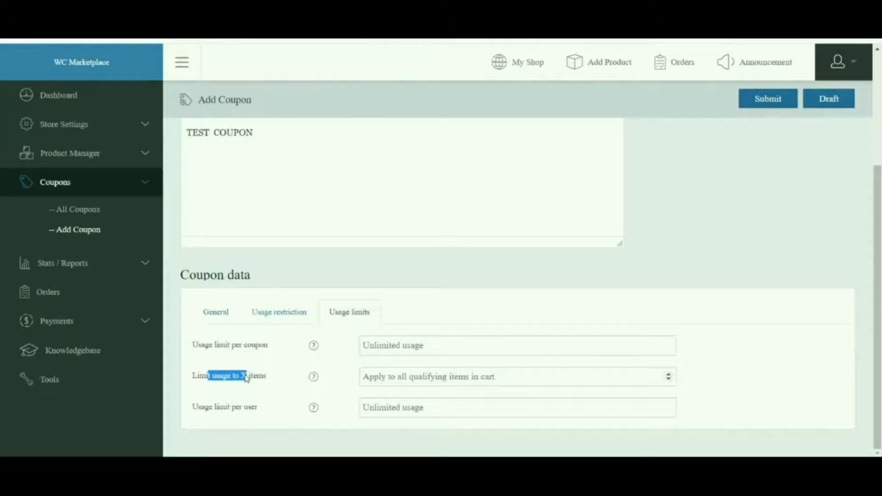
drag(201, 407, 235, 406)
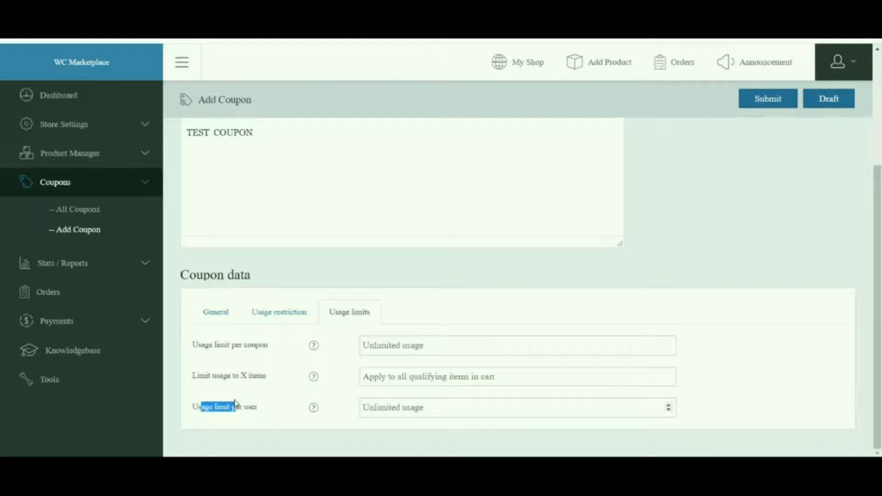
scroll(485, 295, up, 1)
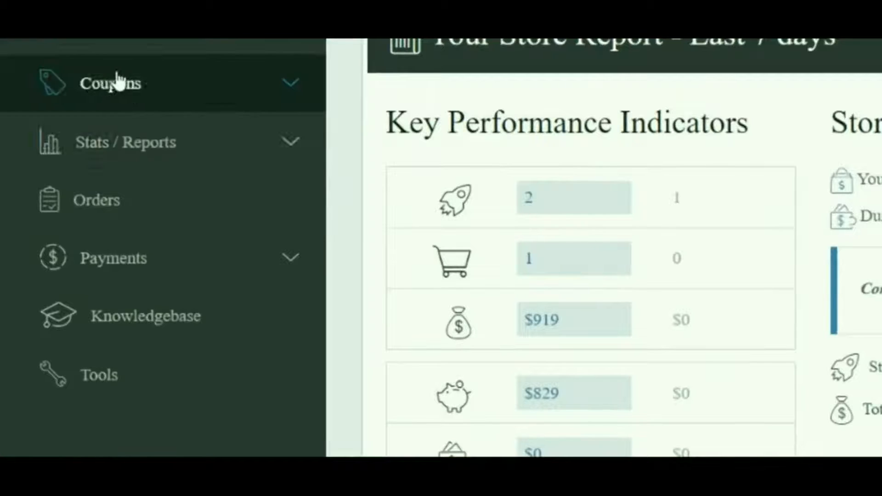
- Open the existing coupon with amount 50 from the list of all coupons for editing, and submit it
click(153, 87)
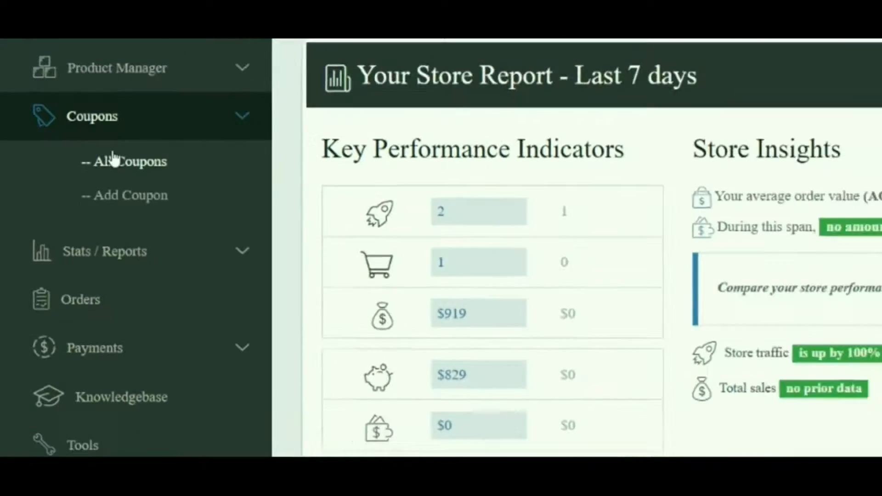
click(136, 134)
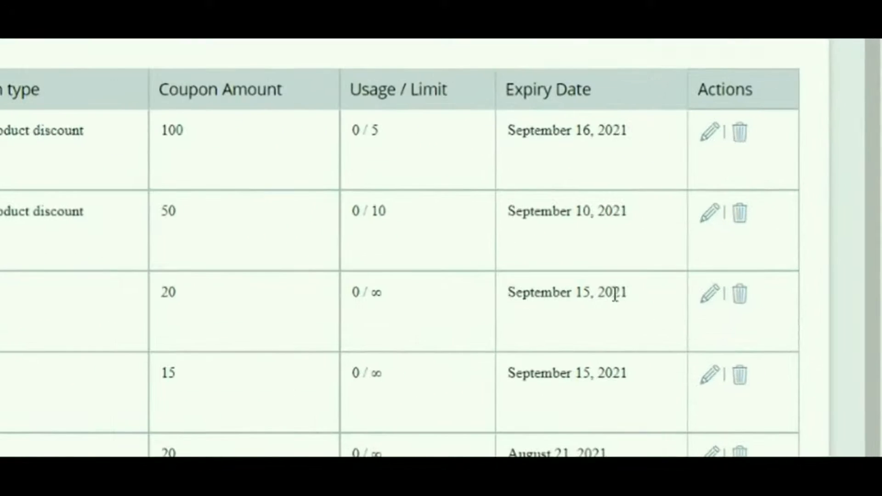
click(710, 219)
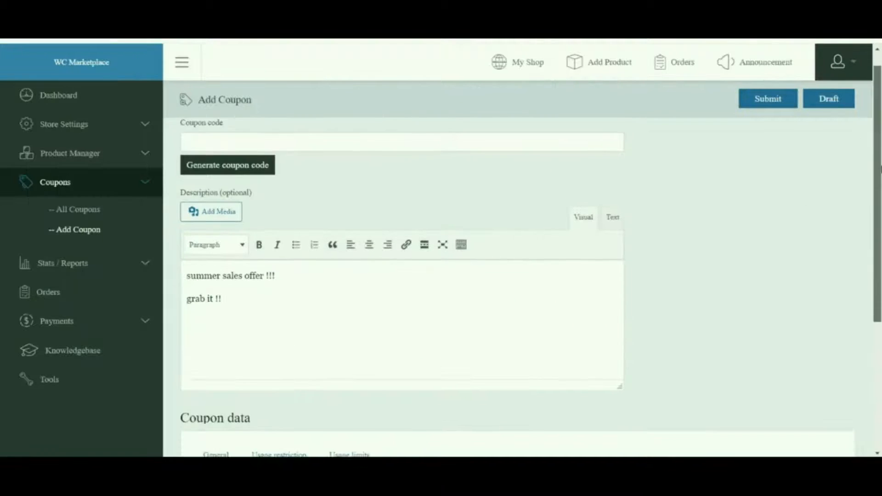
scroll(336, 236, down, 2)
scroll(566, 236, down, 2)
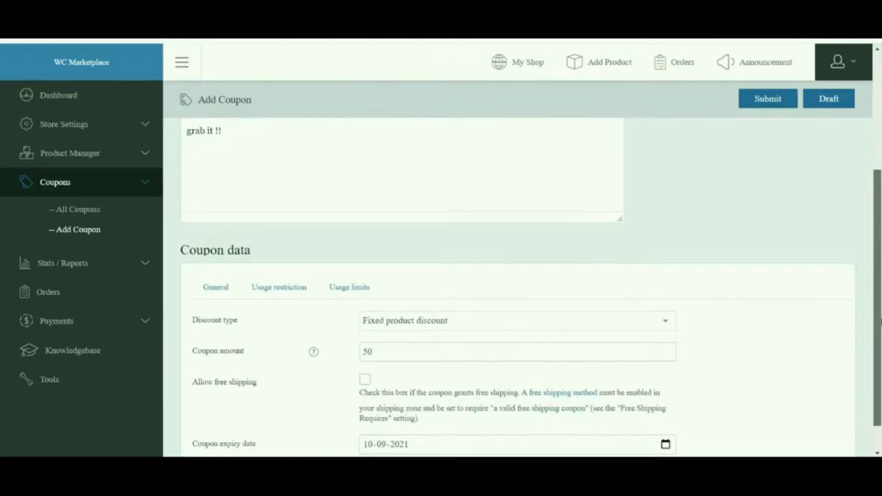
click(767, 99)
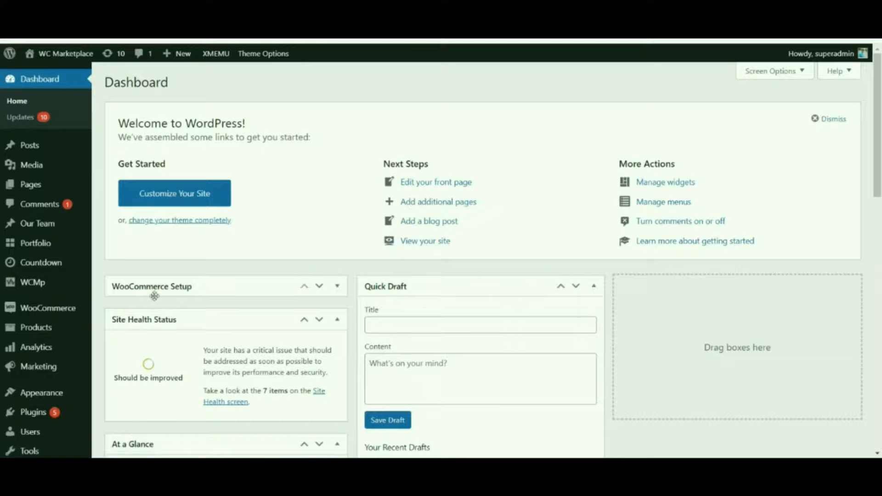
- Open the pending coupon TEST_C for editing from the WCMp To-do List in the WordPress admin
mouse_move(18, 291)
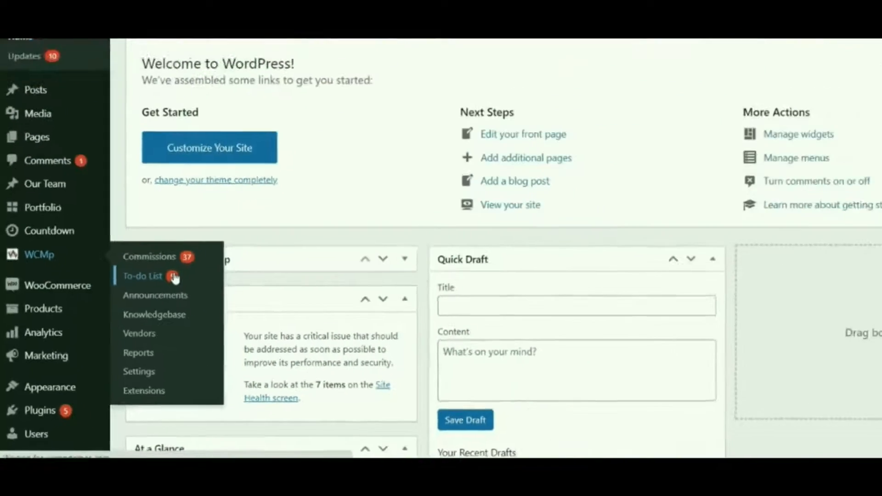
click(291, 182)
drag(155, 189, 234, 189)
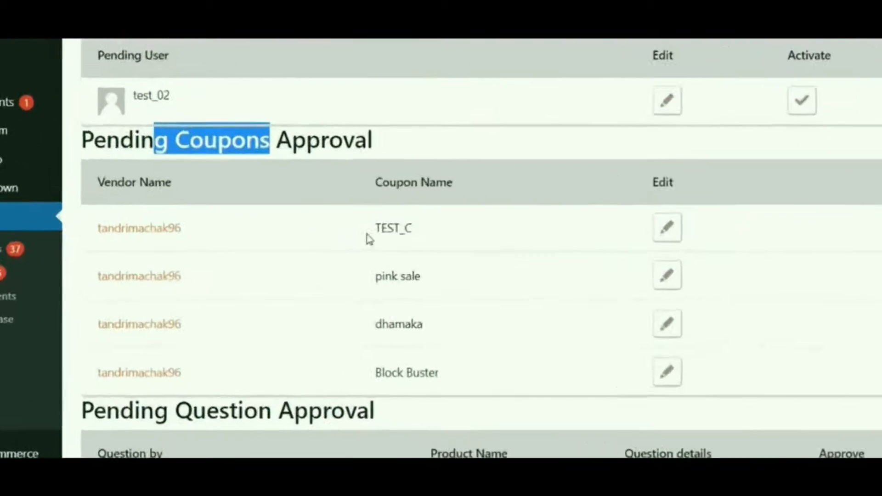
drag(305, 249, 317, 250)
drag(484, 203, 516, 204)
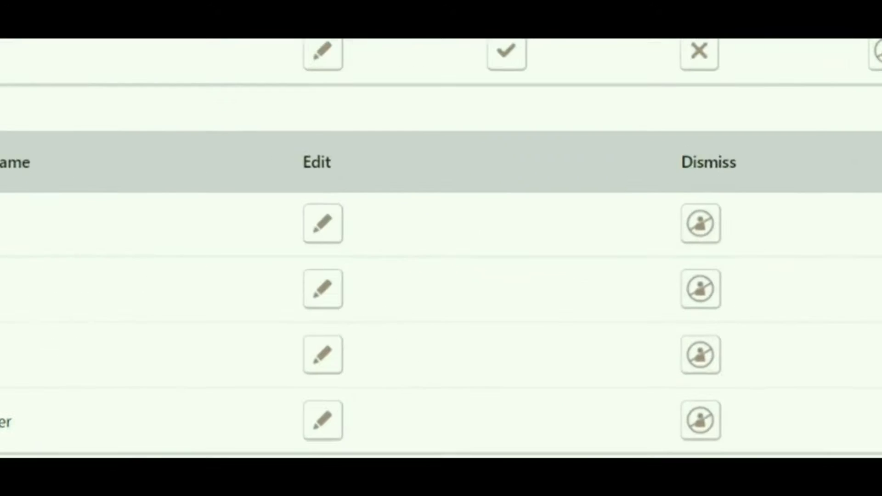
click(327, 221)
drag(881, 206, 880, 164)
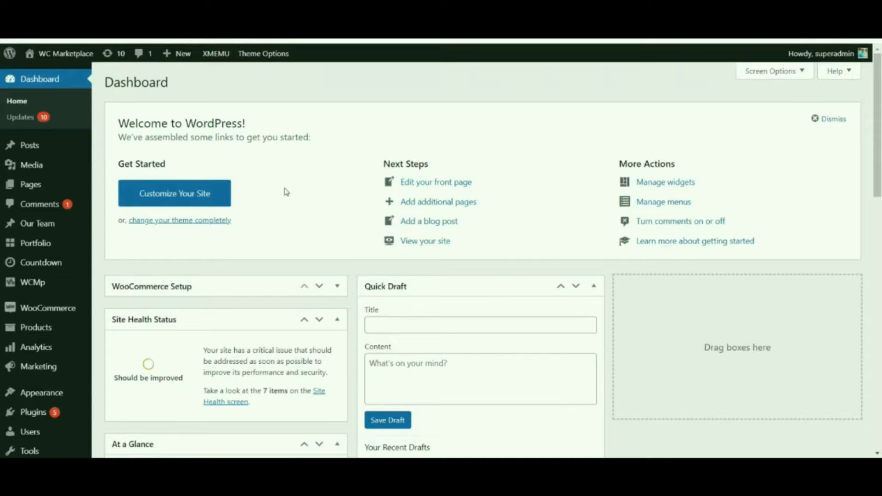
- Open the WCMp payment settings and examine the Share Coupon Discount option under What to Pay
mouse_move(33, 283)
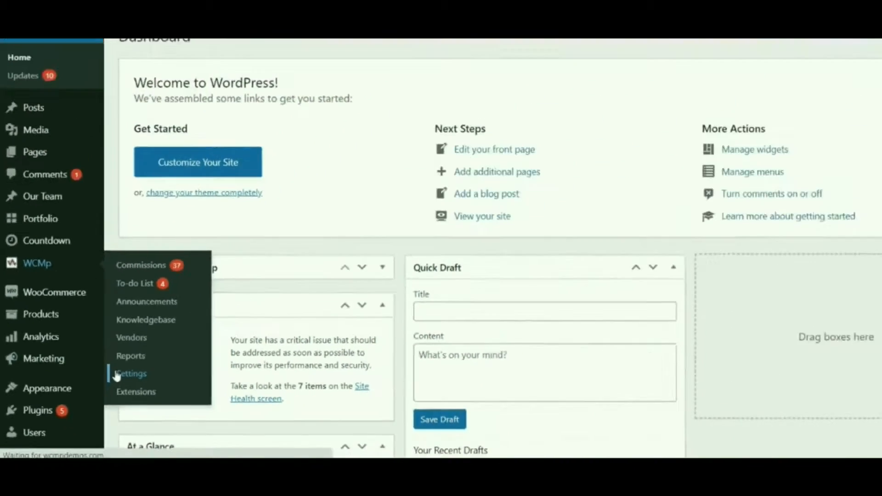
click(207, 338)
click(275, 115)
scroll(276, 208, down, 2)
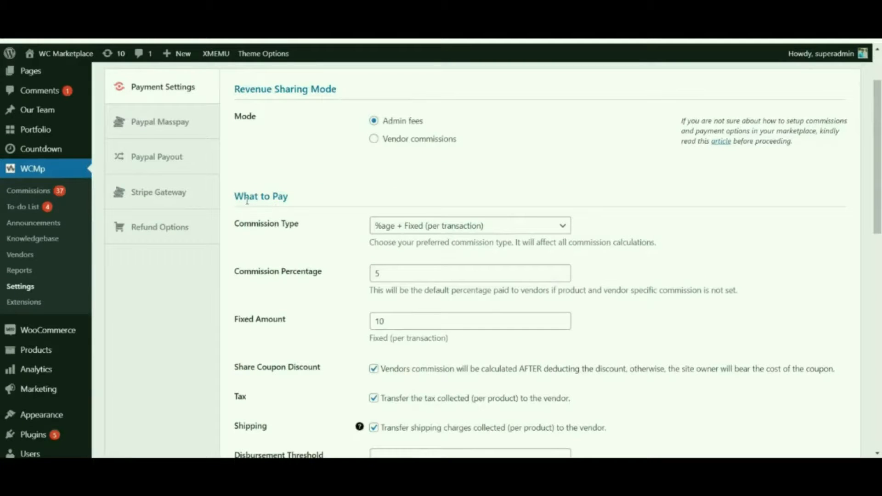
drag(242, 196, 286, 195)
drag(244, 368, 313, 374)
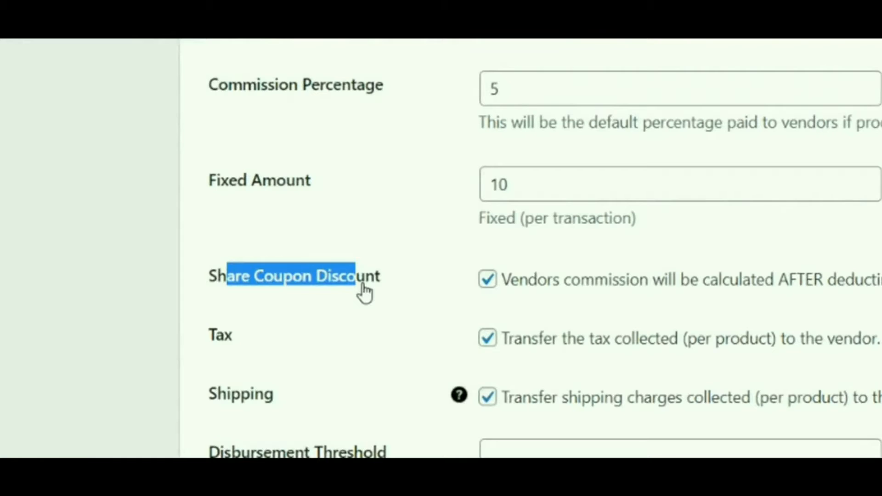